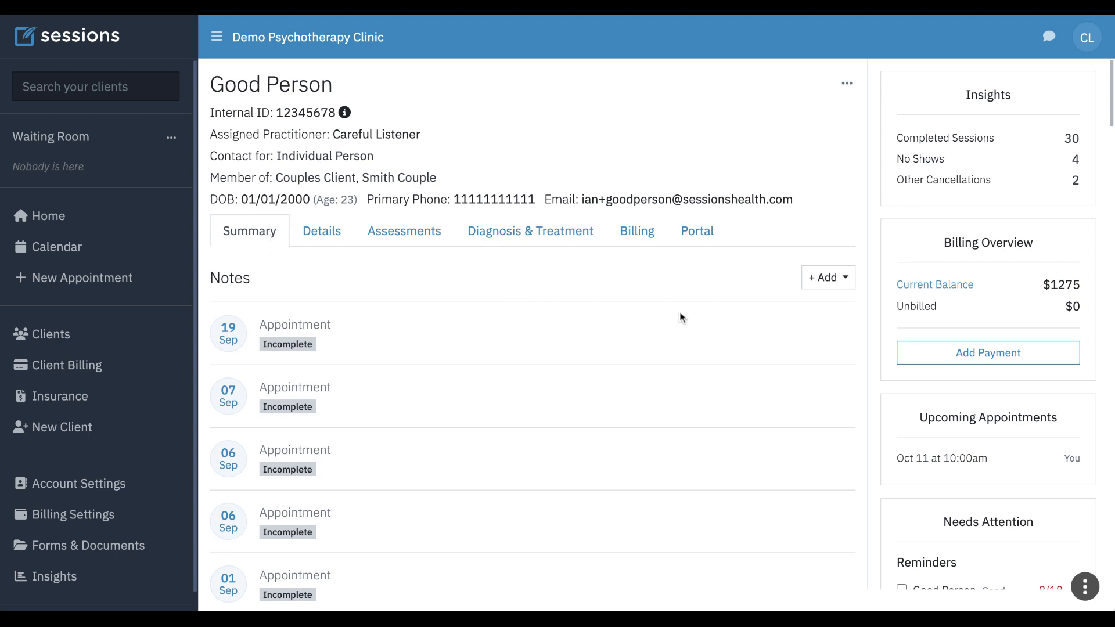
Step: Start a new administrative note in the client's record and mark it as a sticky note
left_click(825, 281)
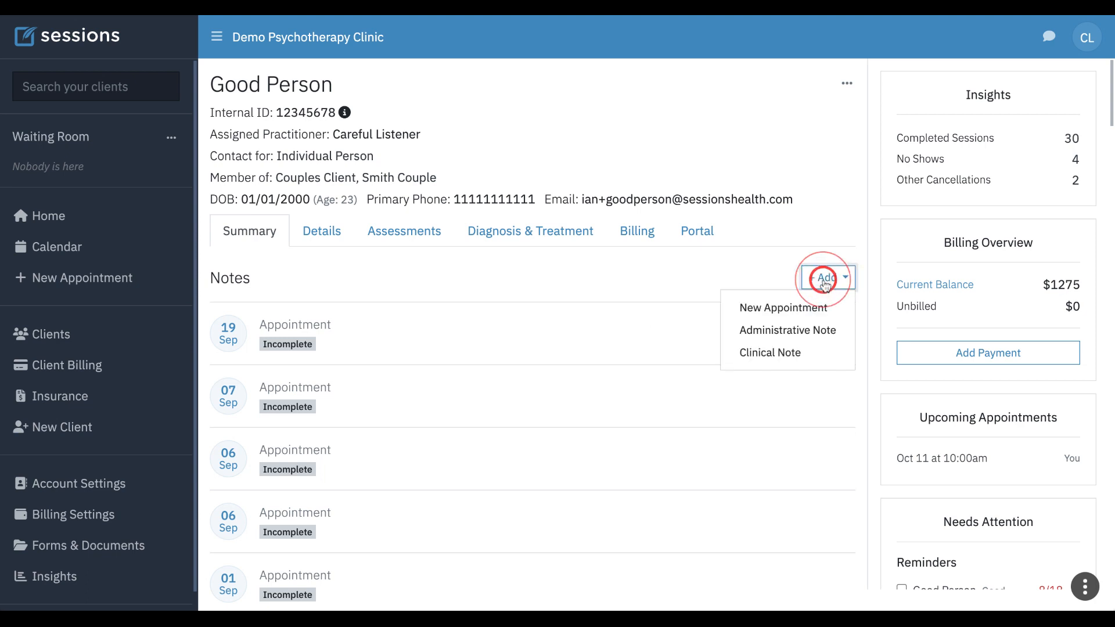
left_click(788, 333)
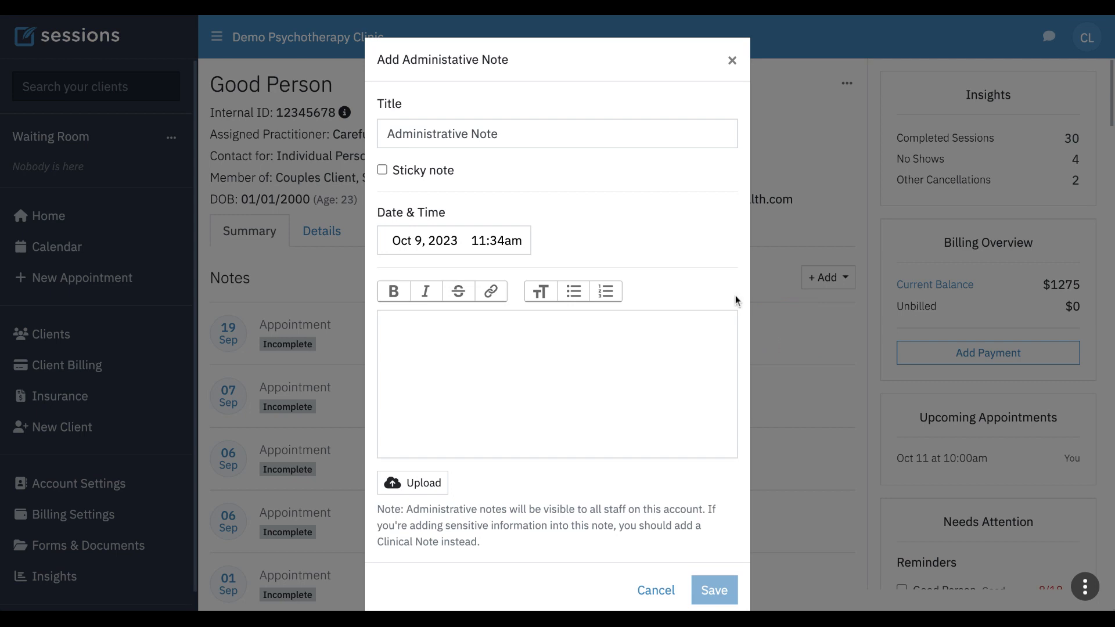
left_click(517, 134)
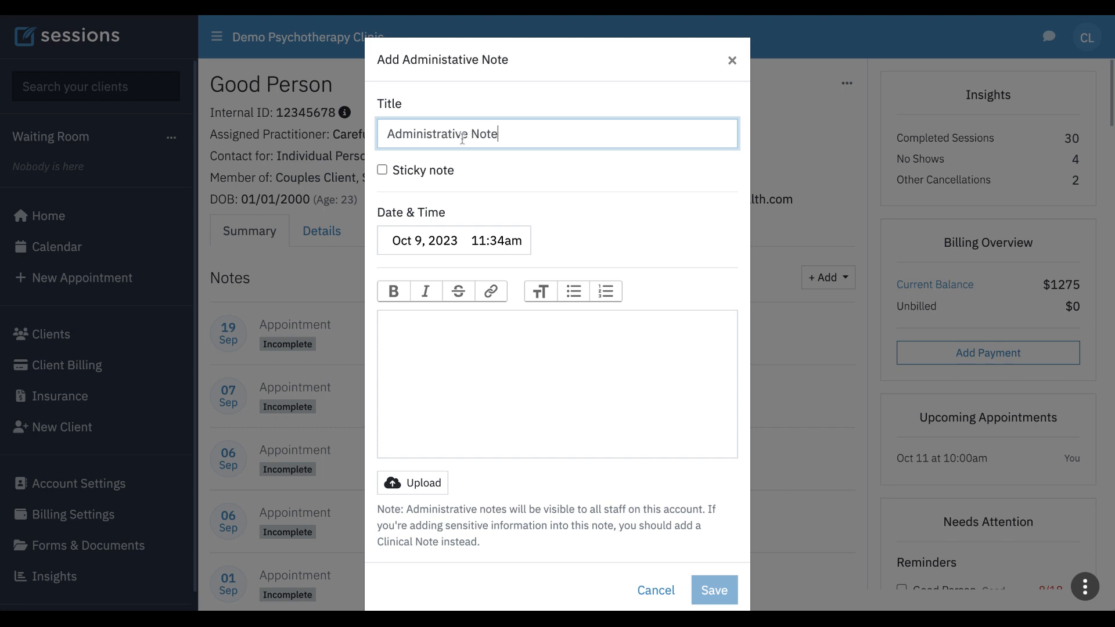
left_click(382, 170)
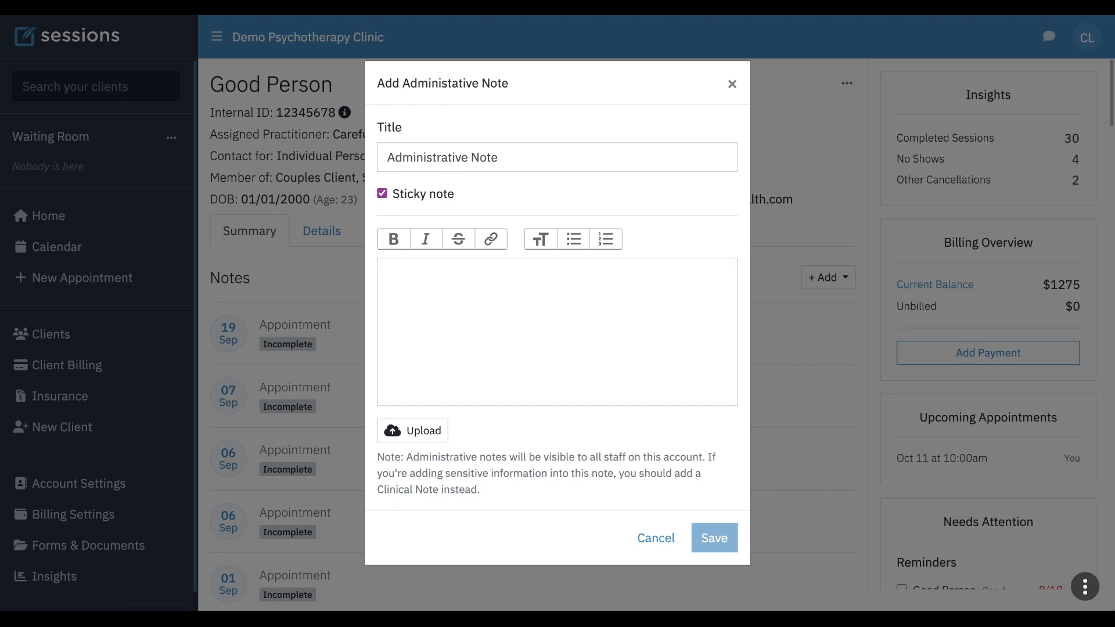
Step: Enter "Please check on insurance." as the sticky note's text and save the note
left_click(444, 286)
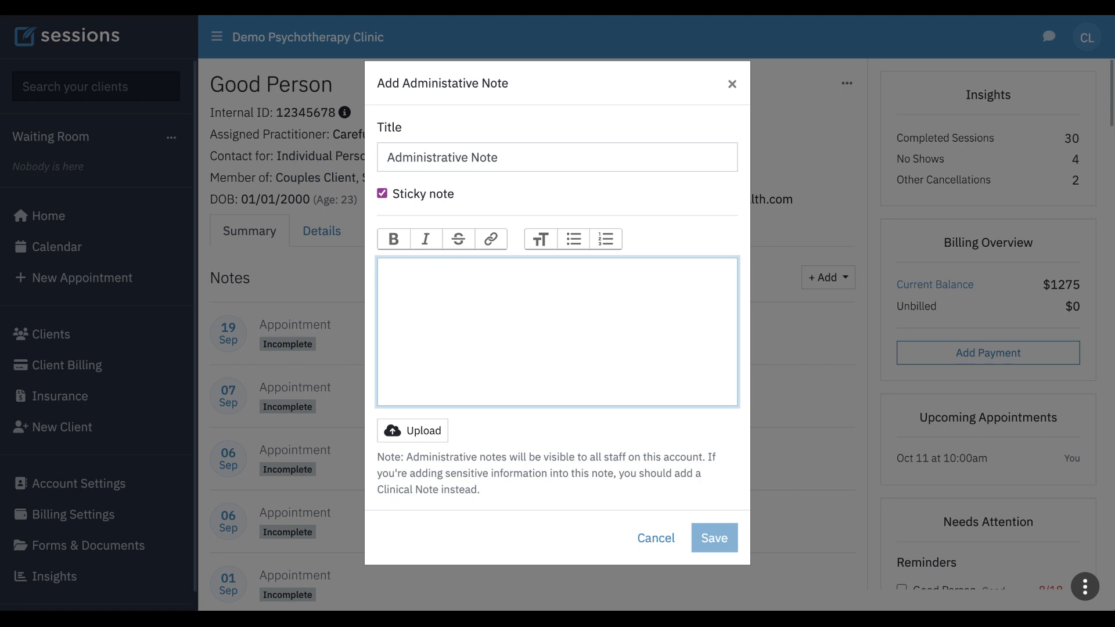
type("Pleas")
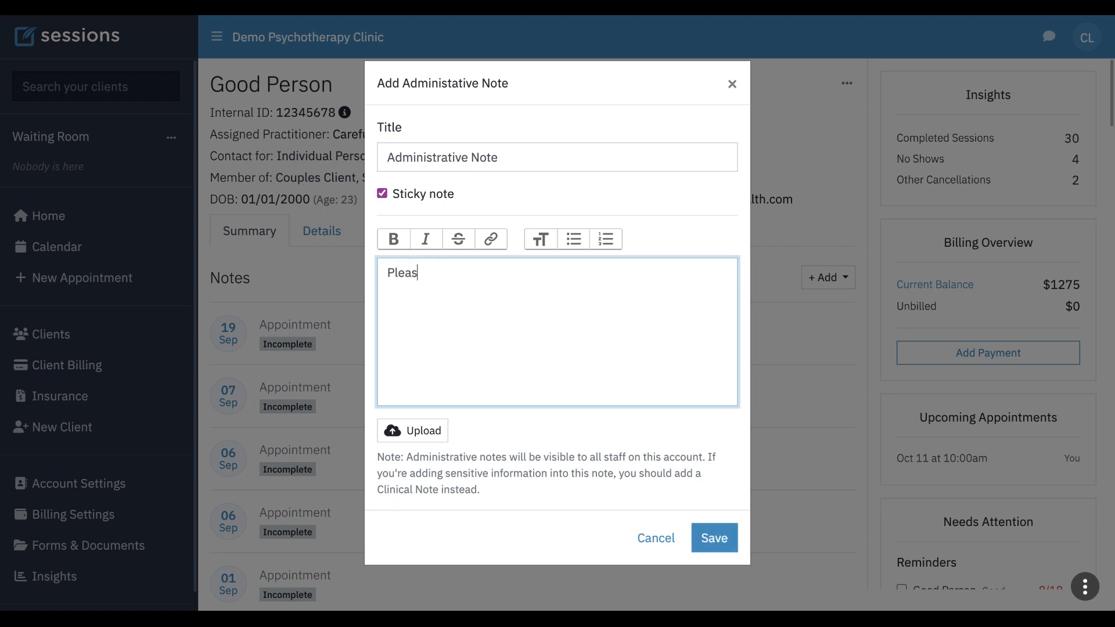
type("e check on insurq")
type("anc")
key("BackSpace")
key("BackSpace")
key("BackSpace")
key("BackSpace")
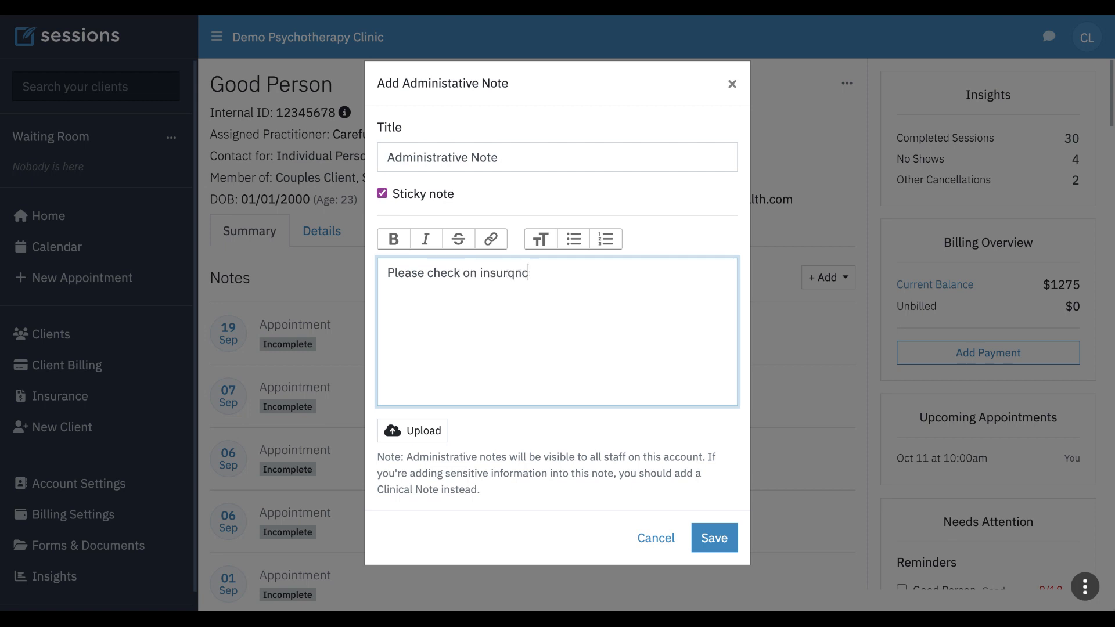
type("ance.")
left_click(715, 539)
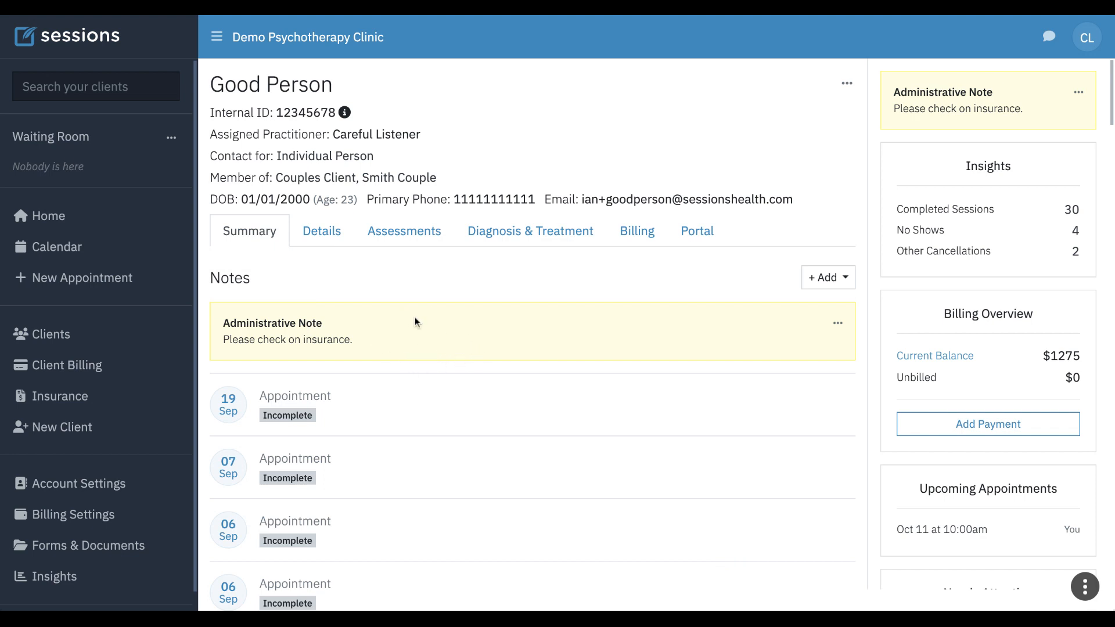
Step: View the client's Details and Assessments sections and check the sticky note alongside them
left_click(322, 233)
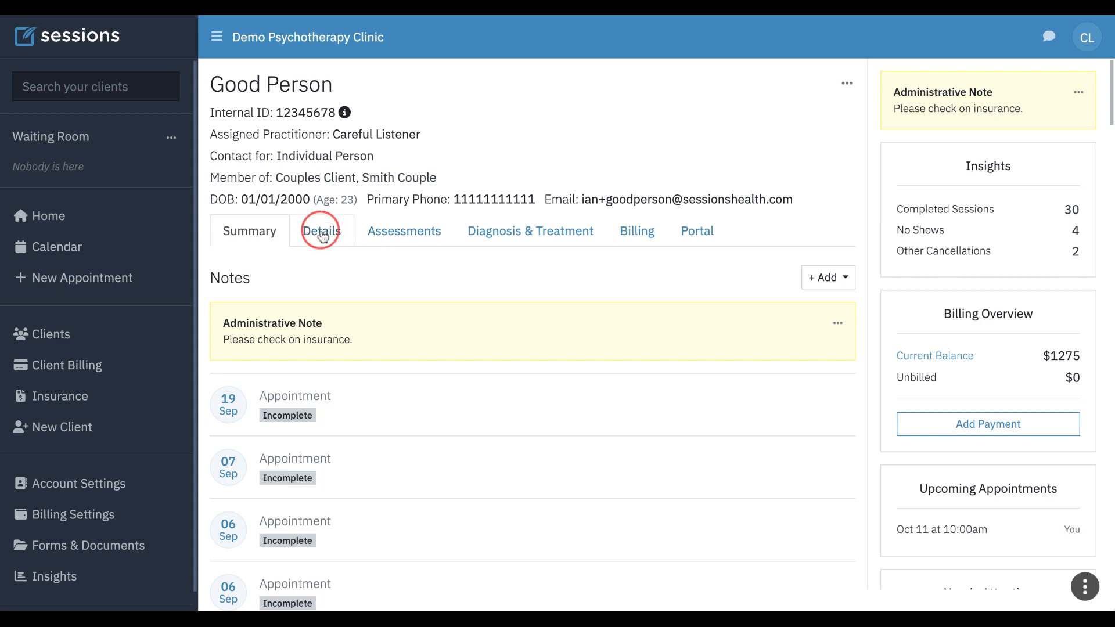
left_click(406, 235)
mouse_move(975, 129)
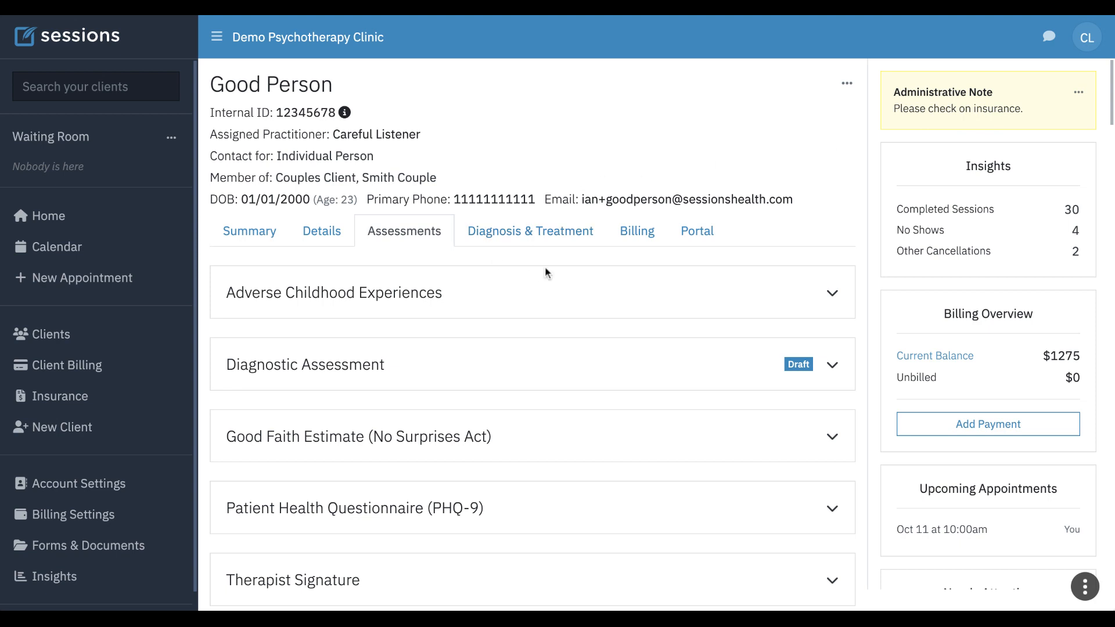
Step: From the client's October 11, 10:00 calendar appointment, append "Clinician update: checked this morning." as a separate paragraph in the sticky note and save
left_click(63, 253)
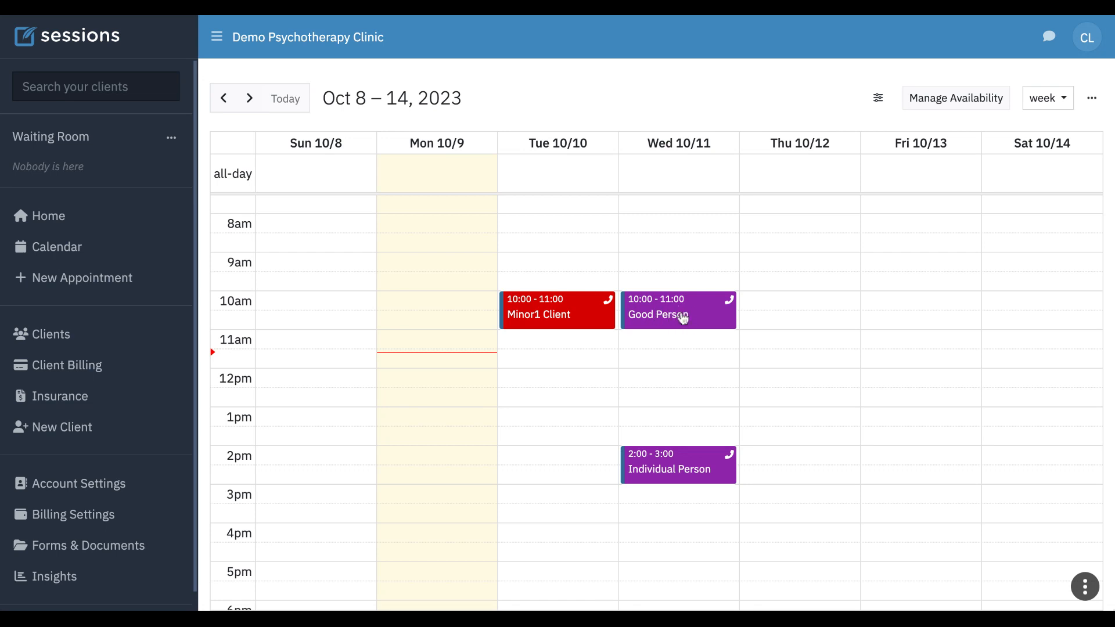
left_click(686, 318)
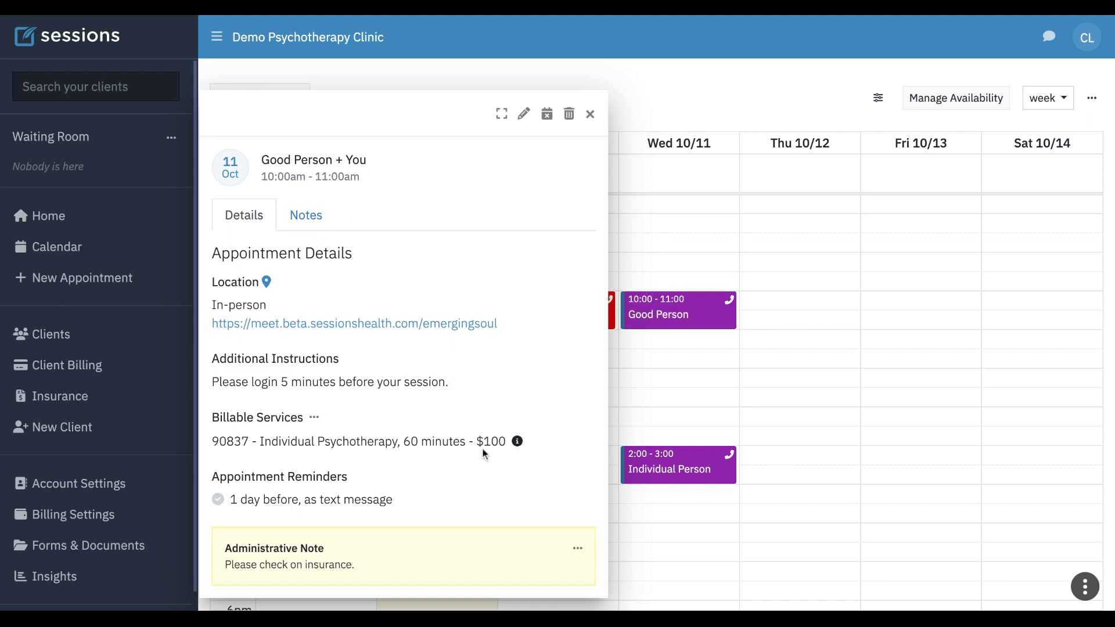
left_click(579, 553)
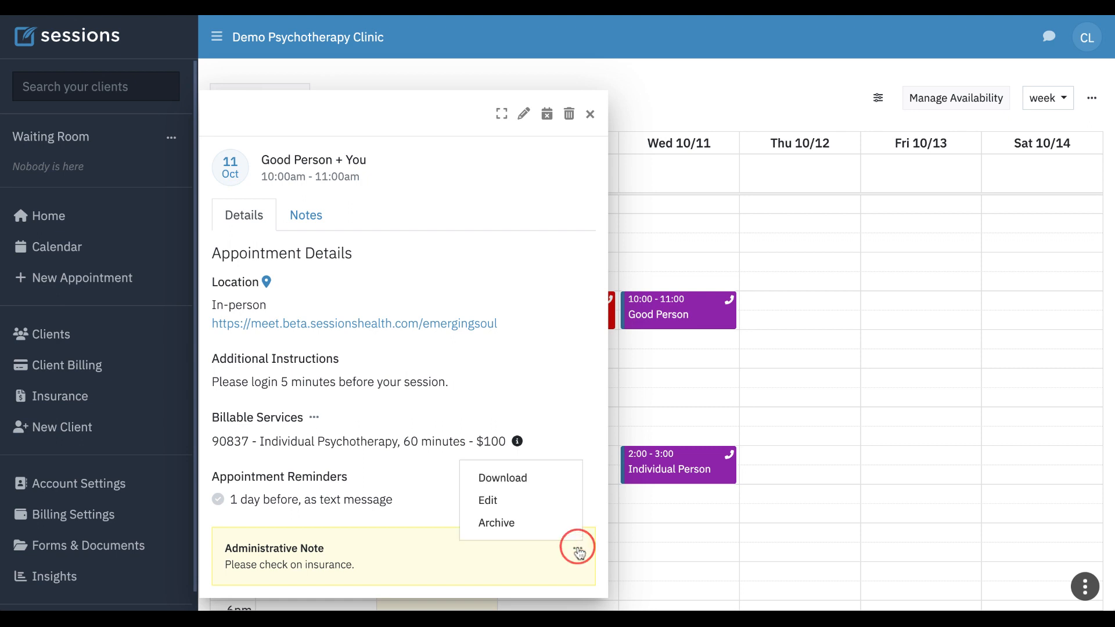
left_click(499, 502)
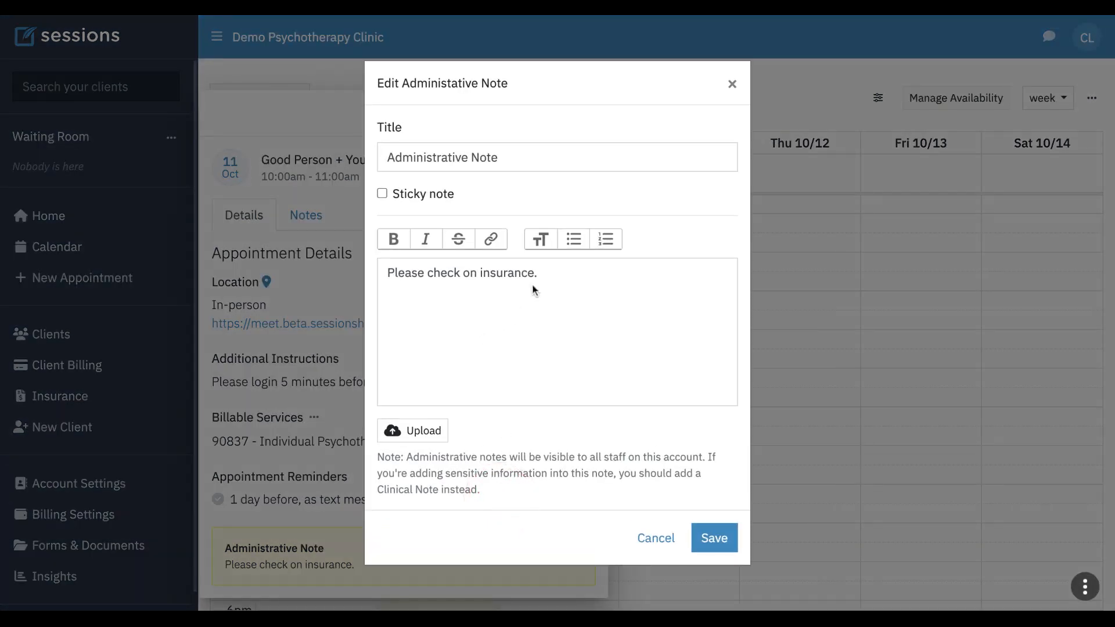
left_click(552, 279)
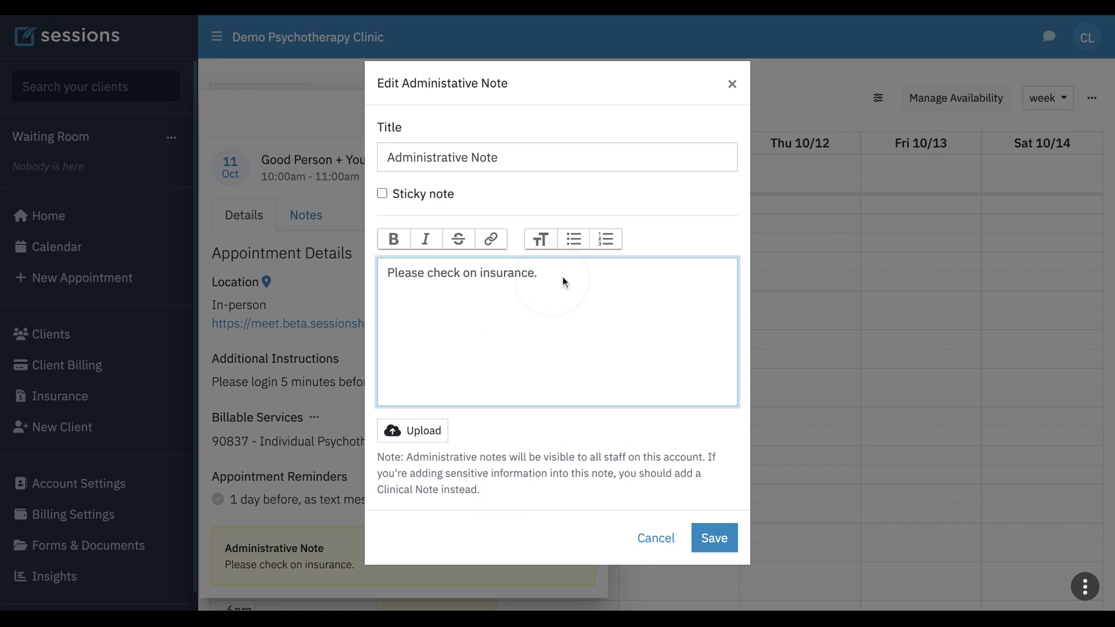
key("Return")
key("Return")
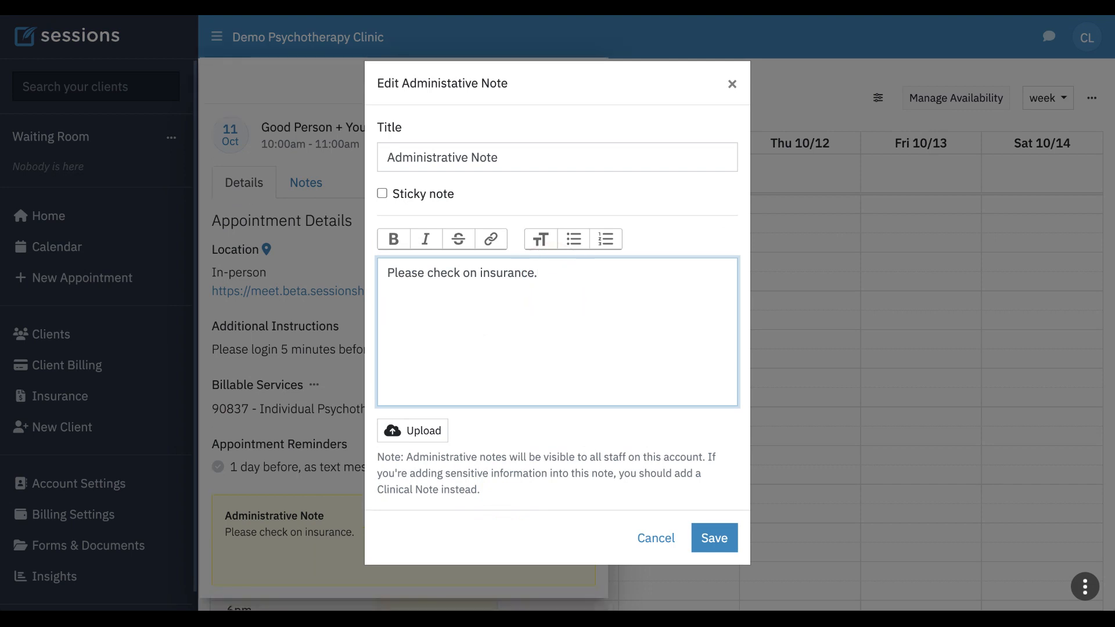
type("Clinician update:")
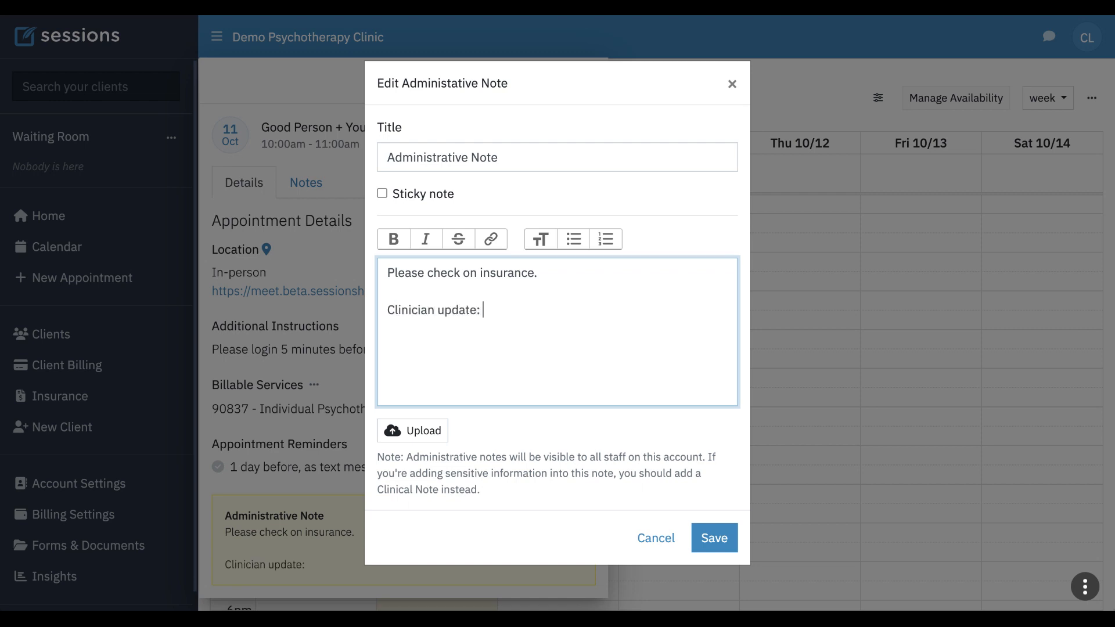
type(" checked this morning.")
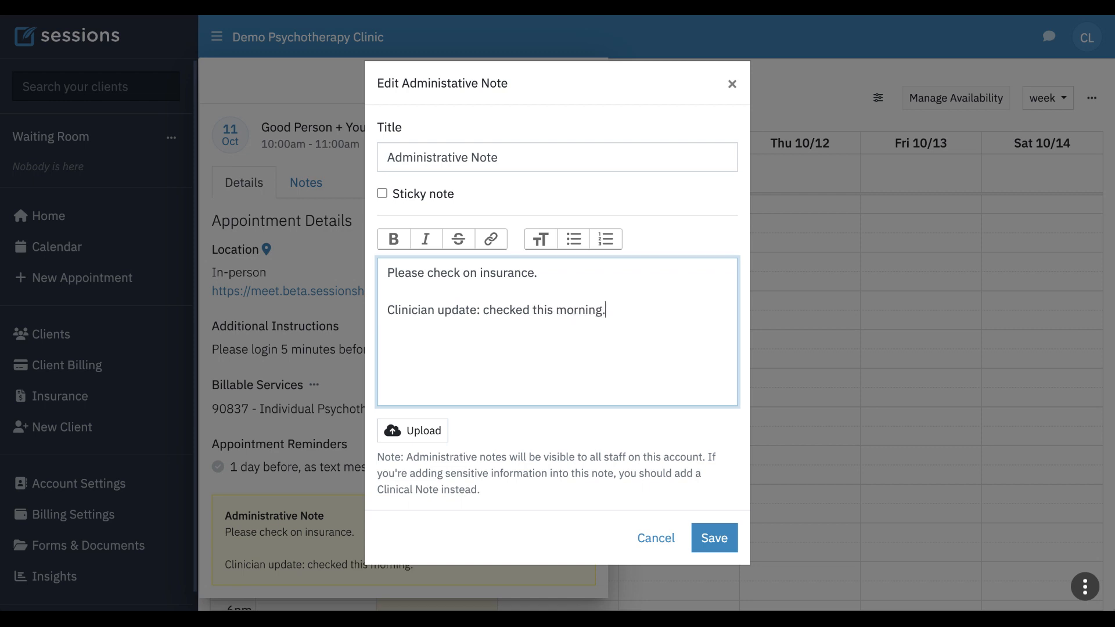
left_click(721, 543)
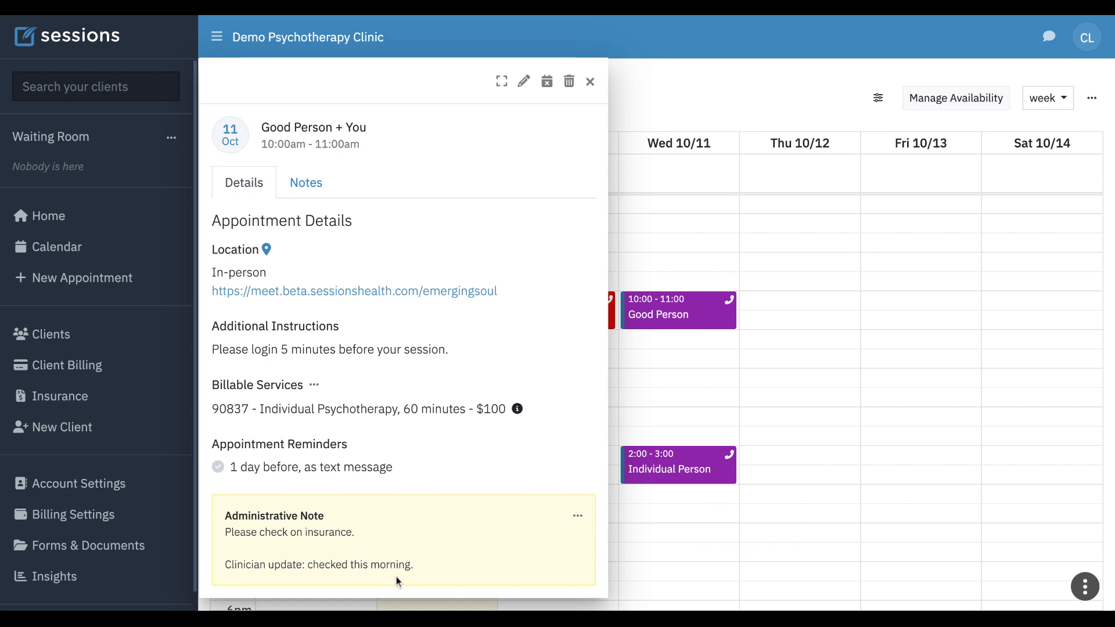
Step: Archive the sticky administrative note from the October 11 appointment's details
left_click(577, 516)
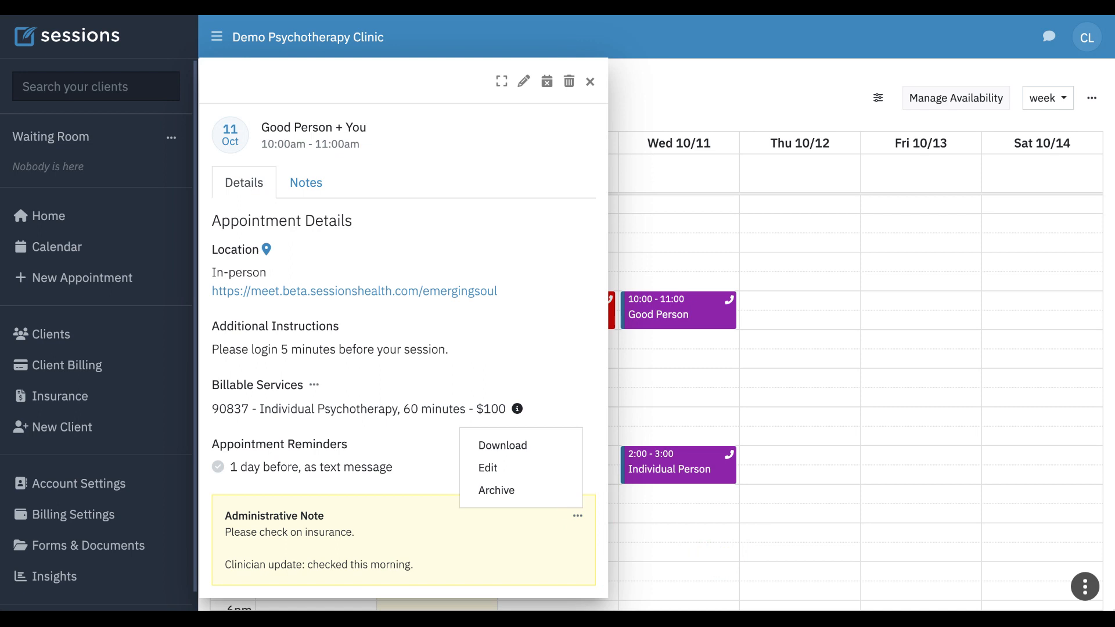
left_click(497, 490)
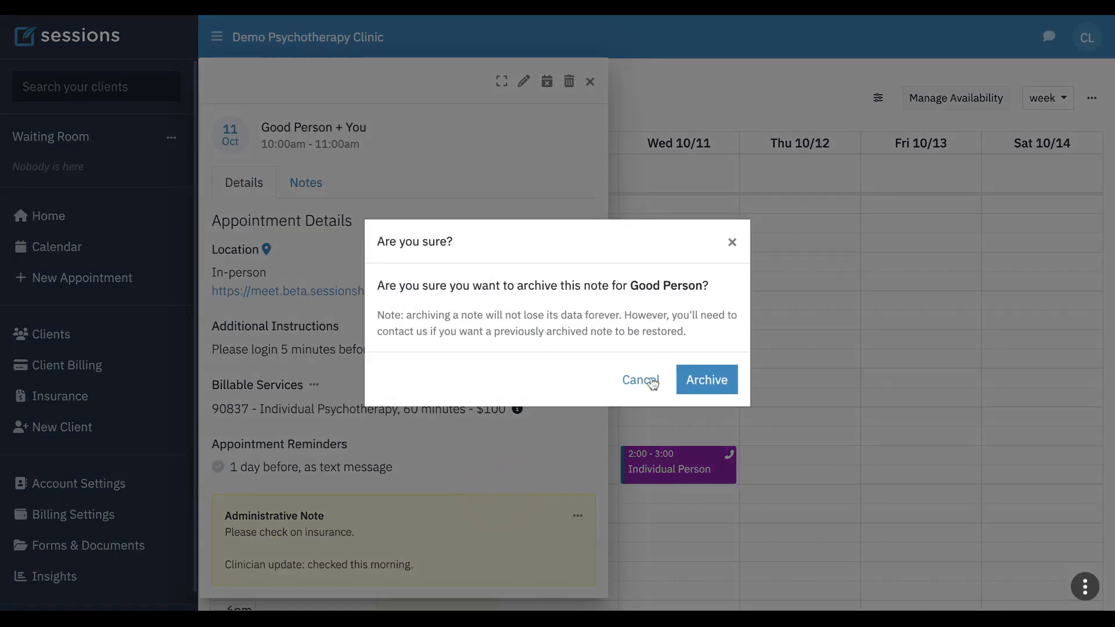
left_click(702, 377)
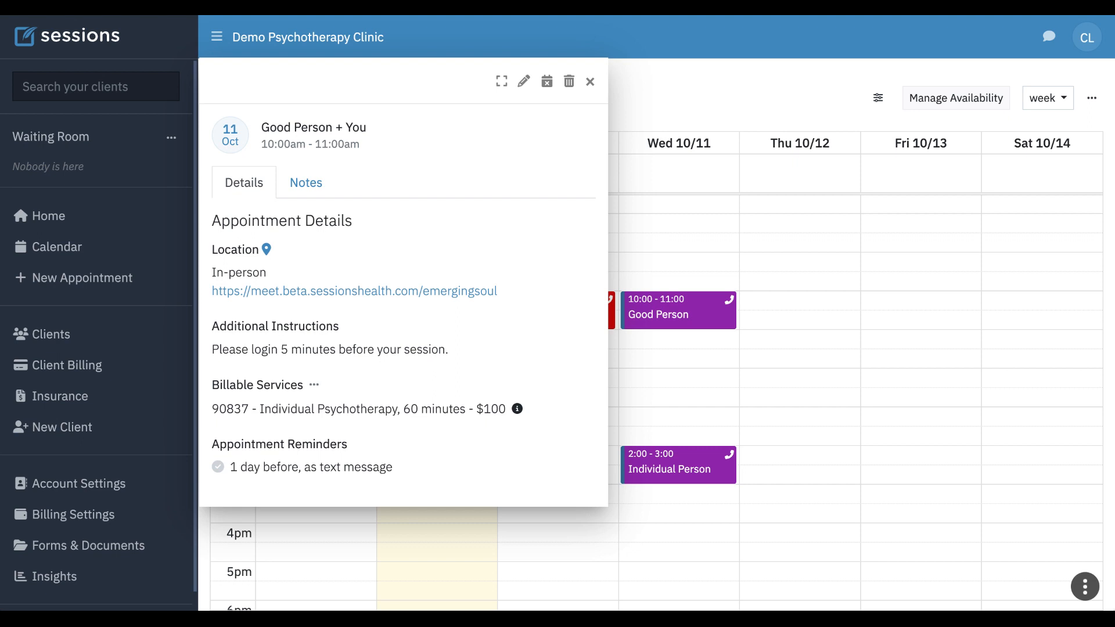
Step: Add and save a non-sticky administrative note reading "Just a comment." in the client's record, and expand then collapse its entry
left_click(299, 129)
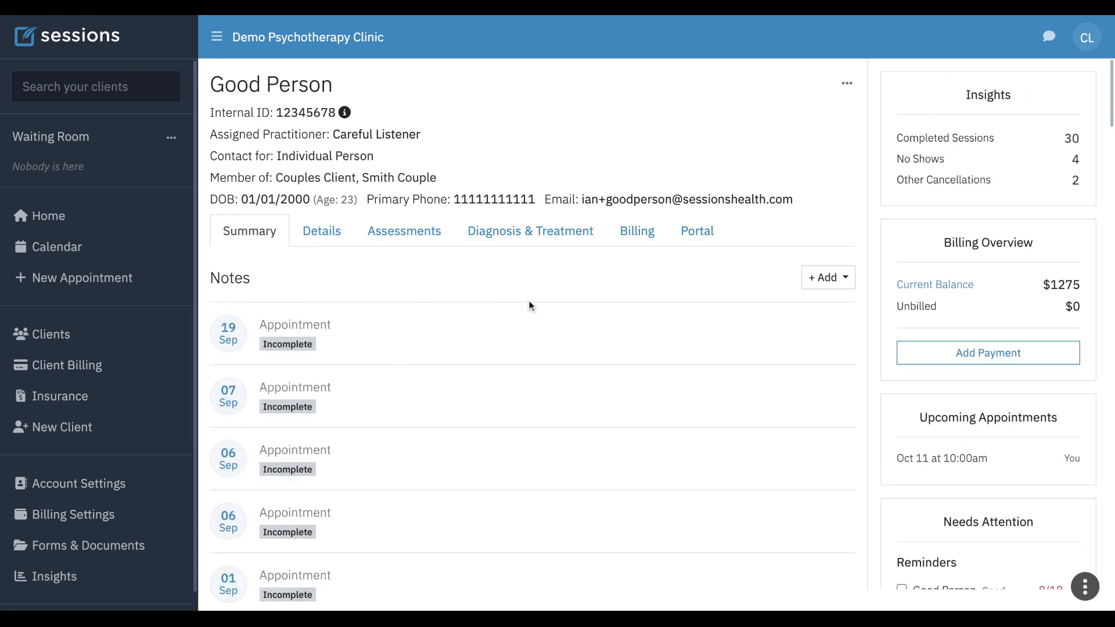
left_click(823, 278)
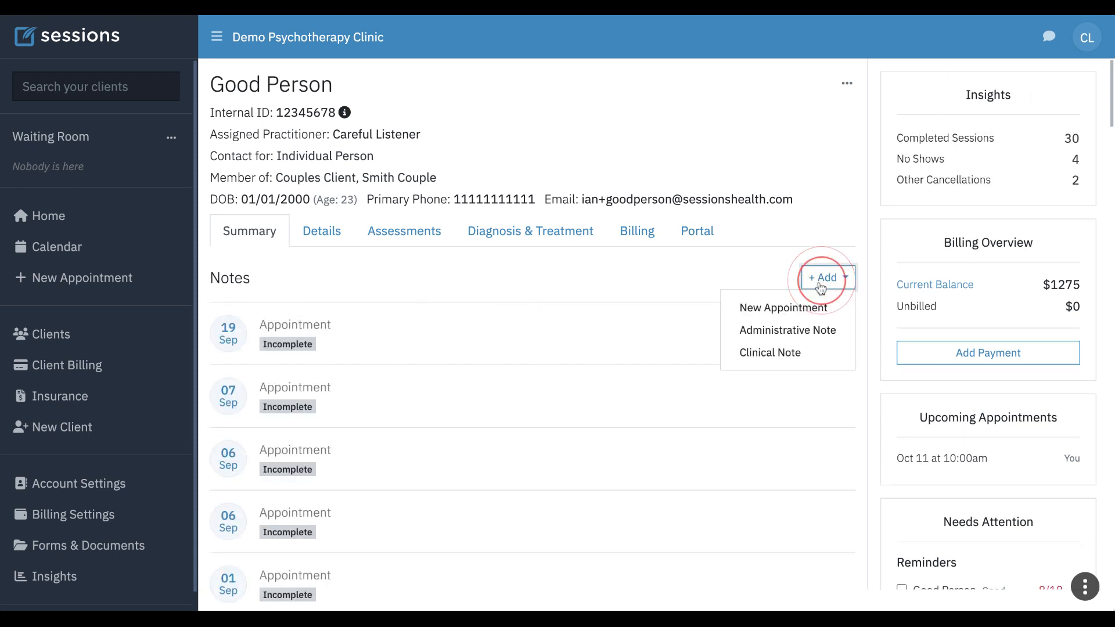
left_click(786, 331)
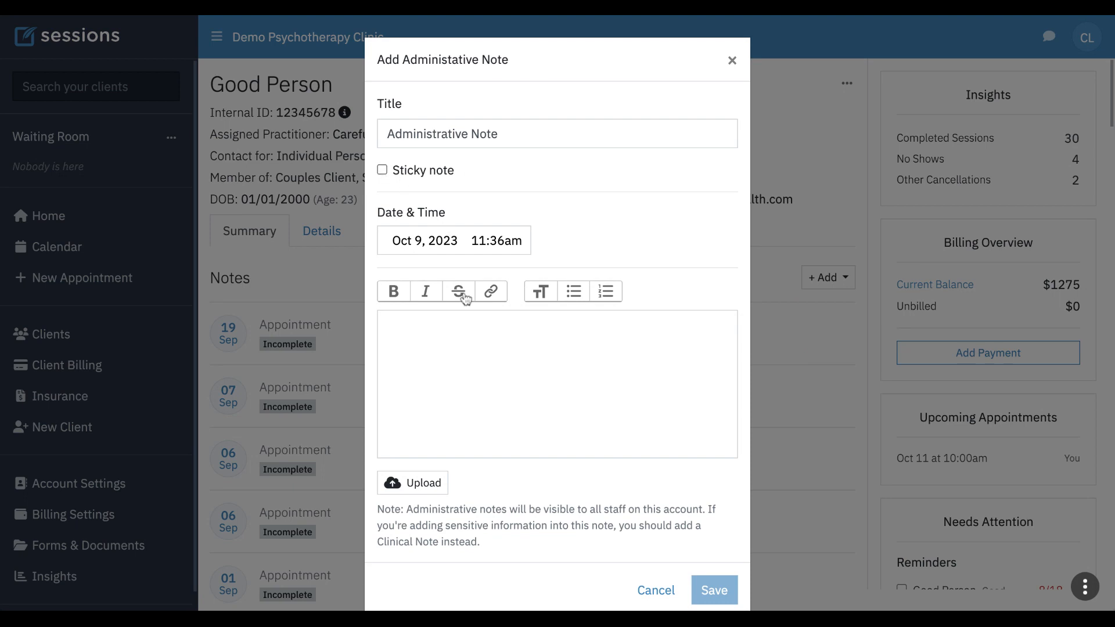
left_click(420, 340)
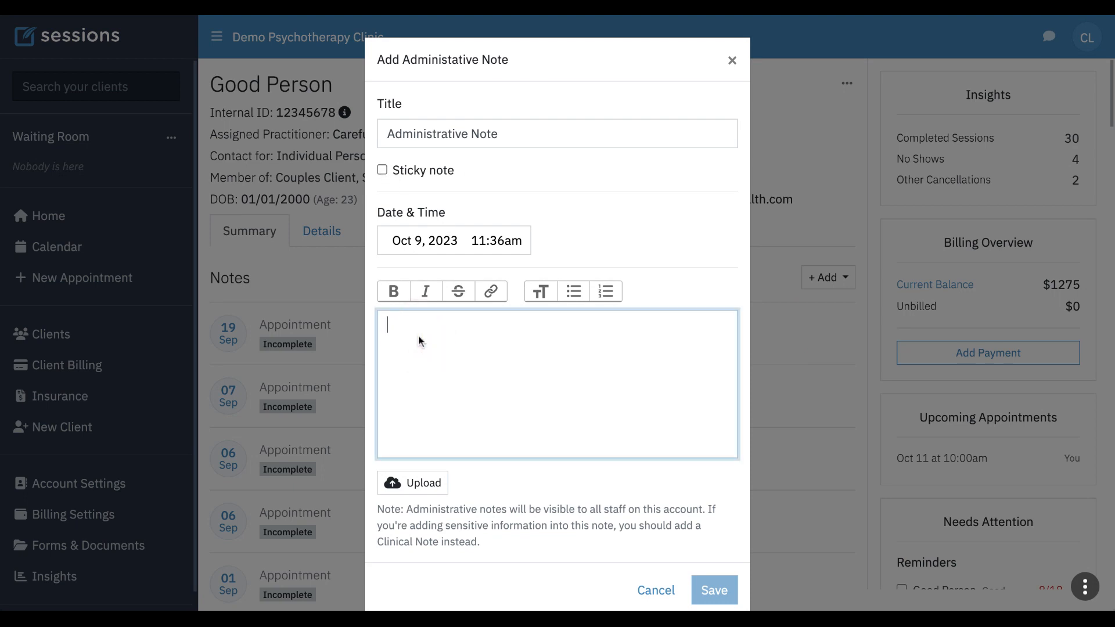
type("Just a comment.")
left_click(706, 588)
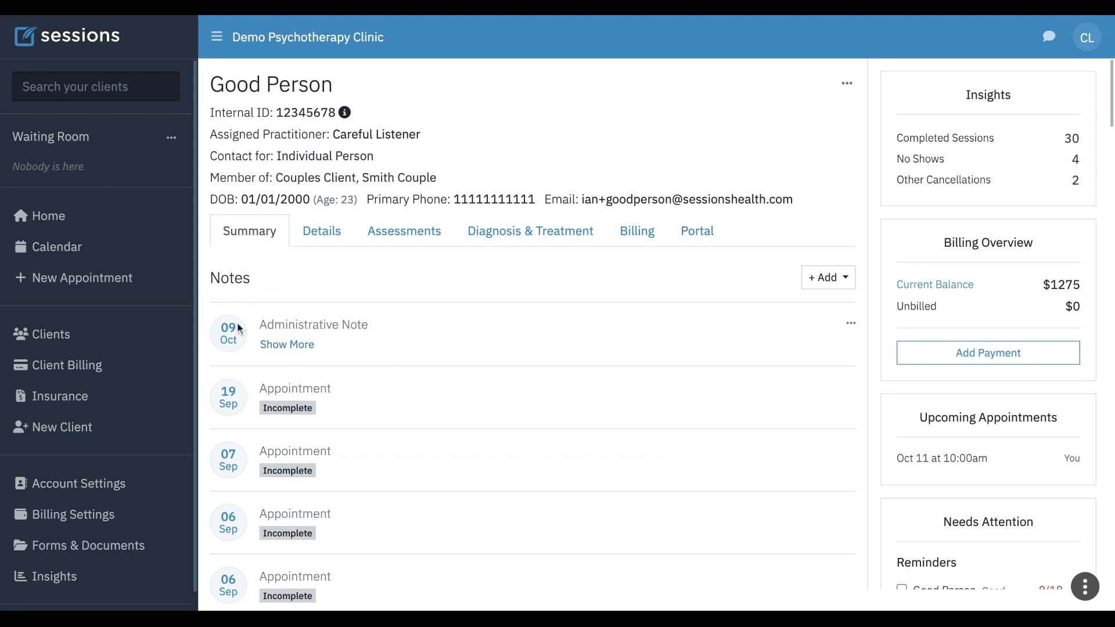
left_click(297, 347)
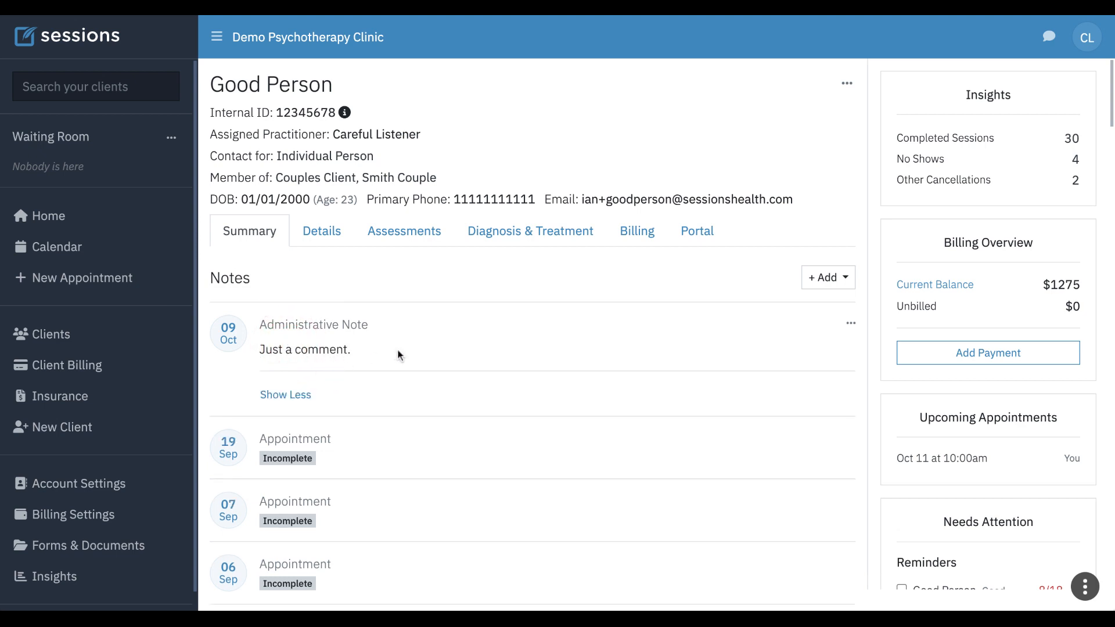
left_click(294, 394)
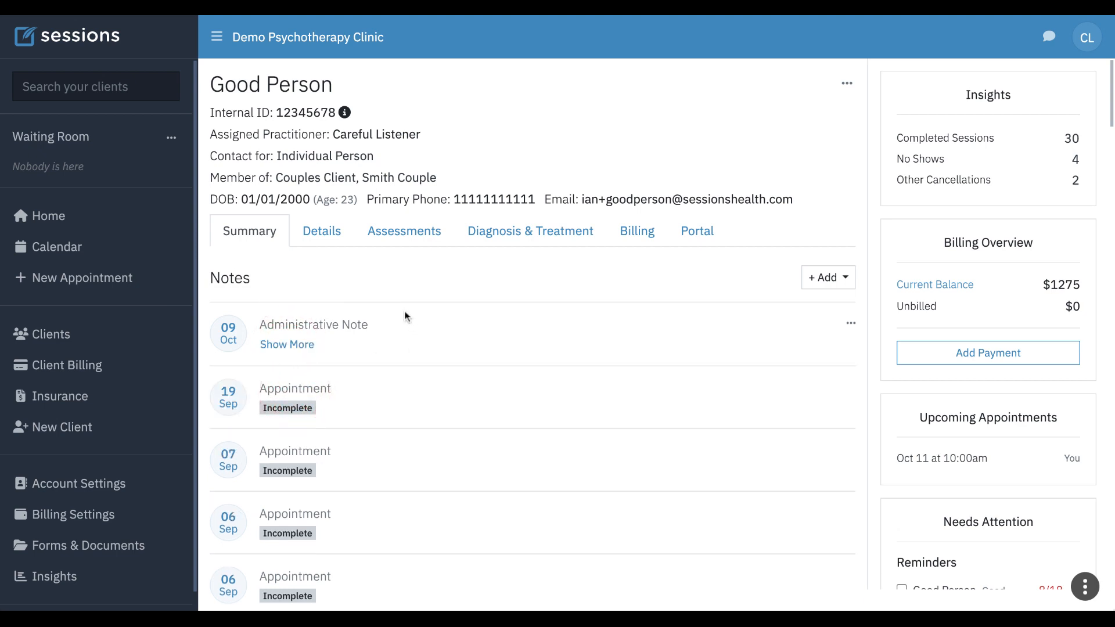